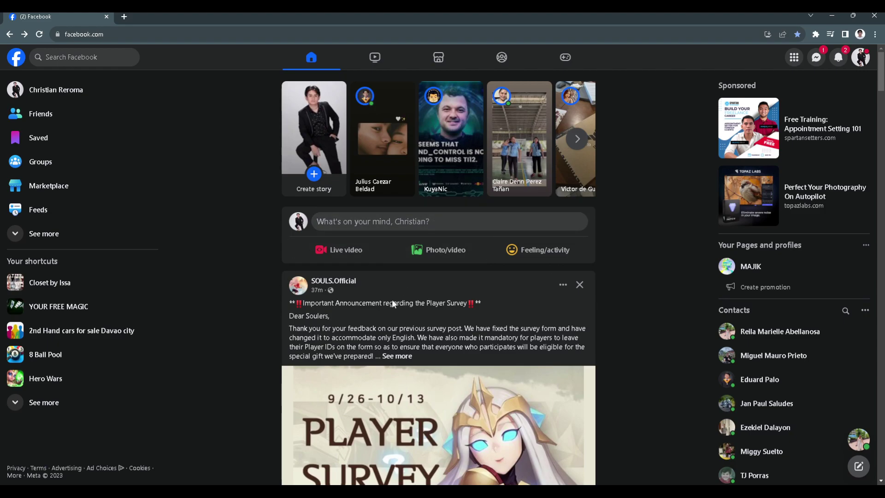
{"action": "scroll", "coordinate": [274, 296], "scroll_direction": "down", "scroll_amount": 2}
{"action": "scroll", "coordinate": [277, 303], "scroll_direction": "down", "scroll_amount": 3}
{"action": "scroll", "coordinate": [277, 305], "scroll_direction": "down", "scroll_amount": 2}
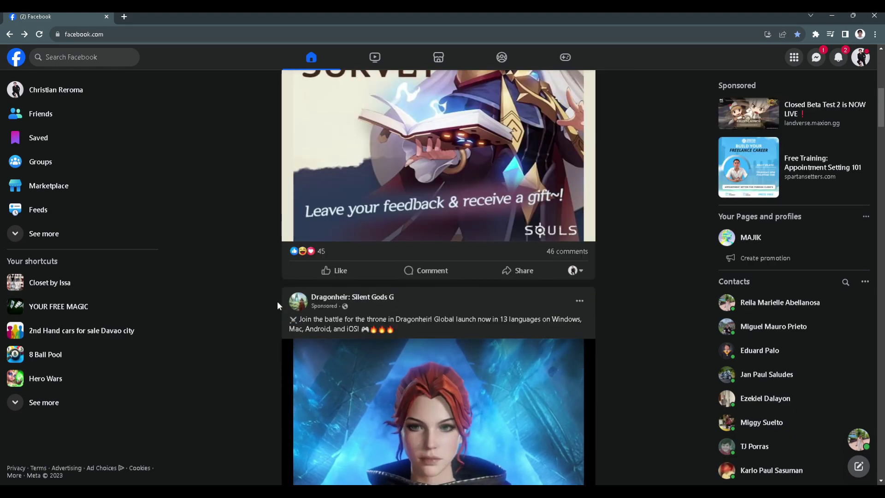
{"action": "scroll", "coordinate": [278, 305], "scroll_direction": "down", "scroll_amount": 2}
{"action": "scroll", "coordinate": [278, 305], "scroll_direction": "down", "scroll_amount": 5}
{"action": "scroll", "coordinate": [277, 300], "scroll_direction": "down", "scroll_amount": 2}
{"action": "scroll", "coordinate": [277, 300], "scroll_direction": "down", "scroll_amount": 1}
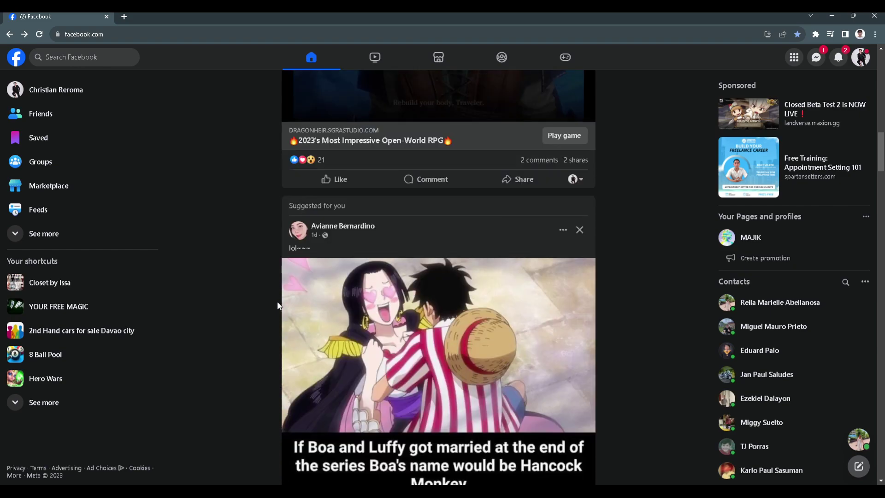
{"action": "scroll", "coordinate": [278, 246], "scroll_direction": "down", "scroll_amount": 1}
{"action": "scroll", "coordinate": [278, 245], "scroll_direction": "down", "scroll_amount": 1}
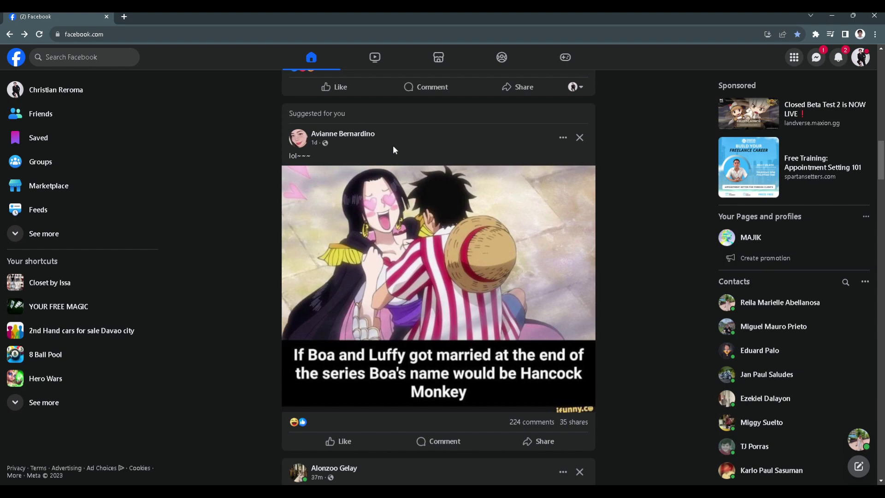
Go to Facebook Settings through the account menu's Settings & privacy options.
{"action": "left_click", "coordinate": [859, 59]}
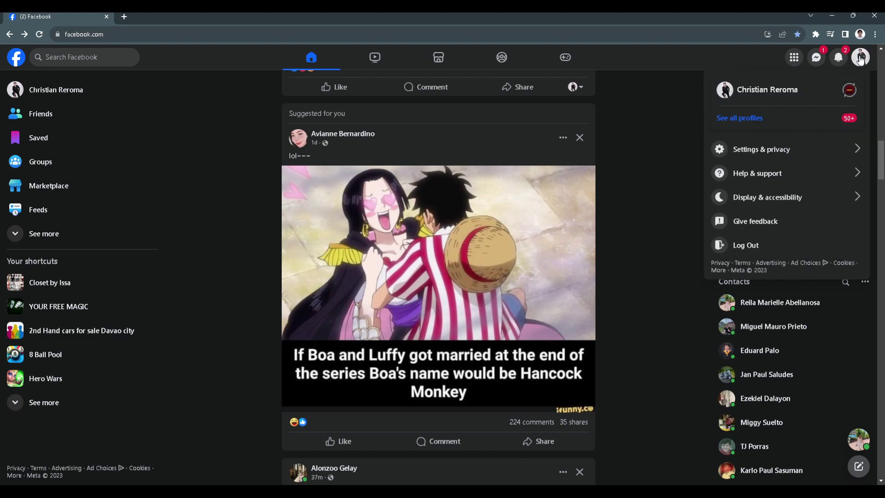
{"action": "left_click", "coordinate": [741, 151]}
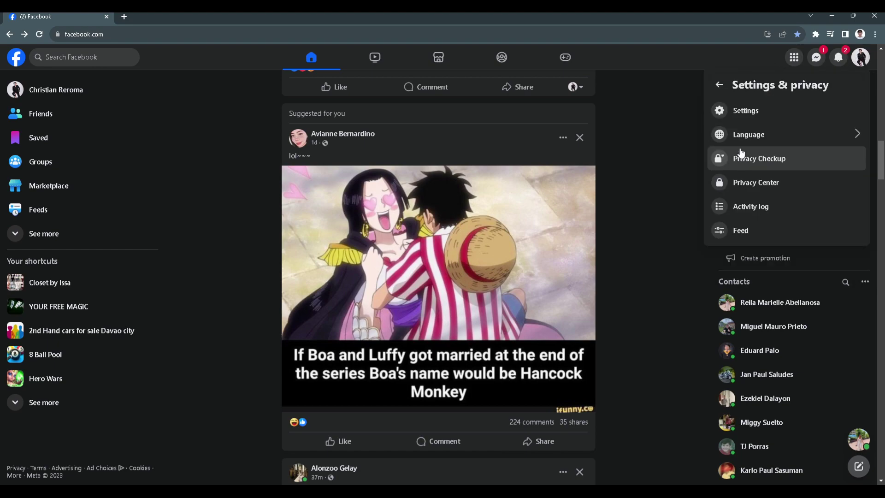
{"action": "left_click", "coordinate": [741, 112]}
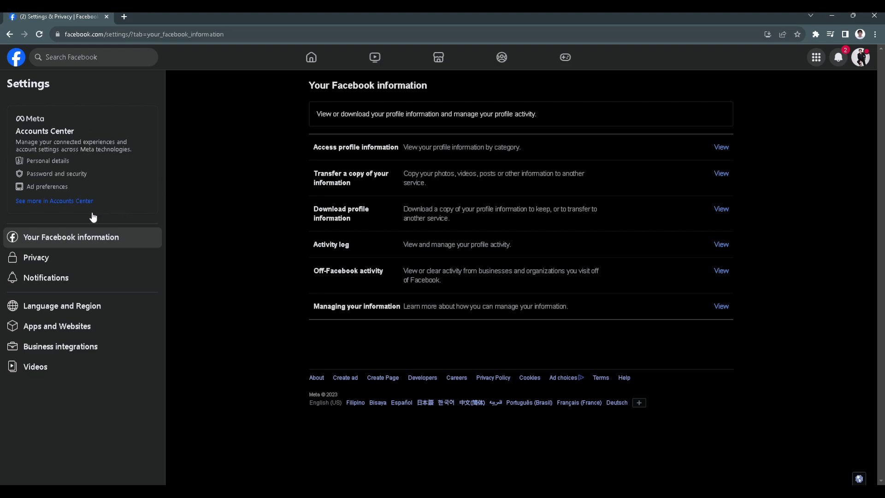
Go from Accounts Center to Ad preferences and open its Ad settings panel.
{"action": "left_click", "coordinate": [42, 206]}
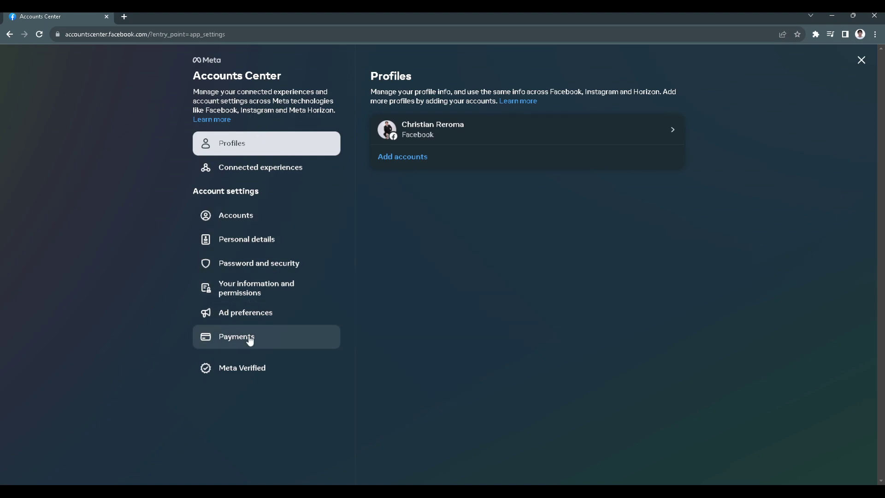
{"action": "left_click", "coordinate": [243, 314]}
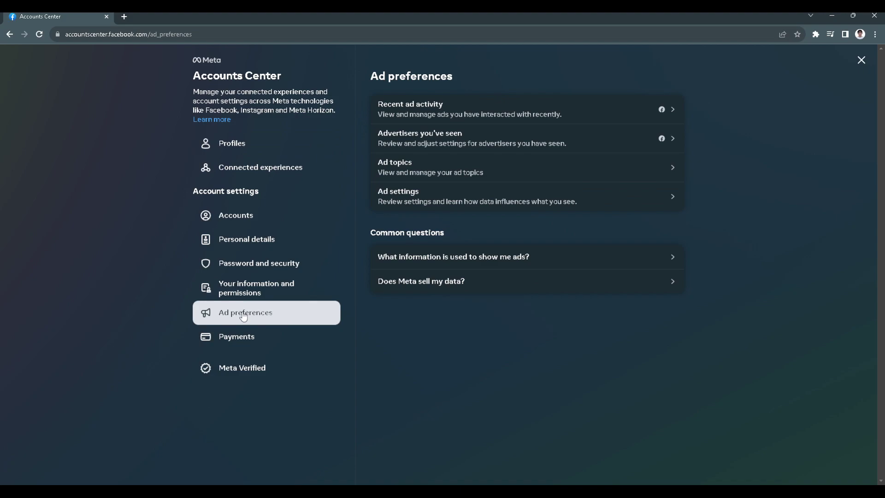
{"action": "left_click", "coordinate": [414, 201]}
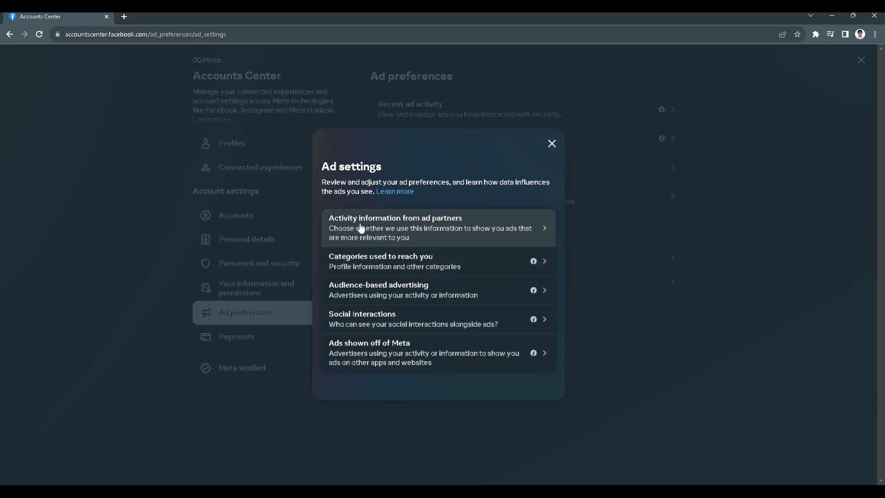
Set 'Activity information from ad partners' to No and confirm the choice.
{"action": "left_click", "coordinate": [431, 235]}
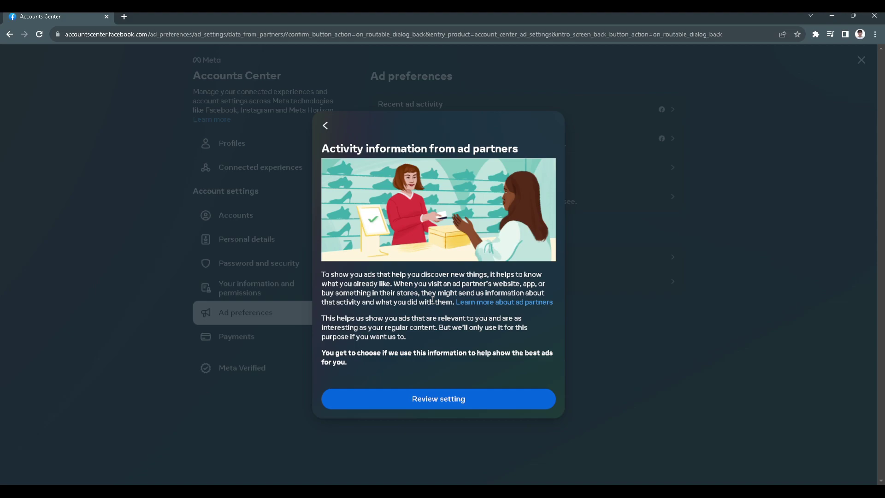
{"action": "left_click", "coordinate": [434, 396]}
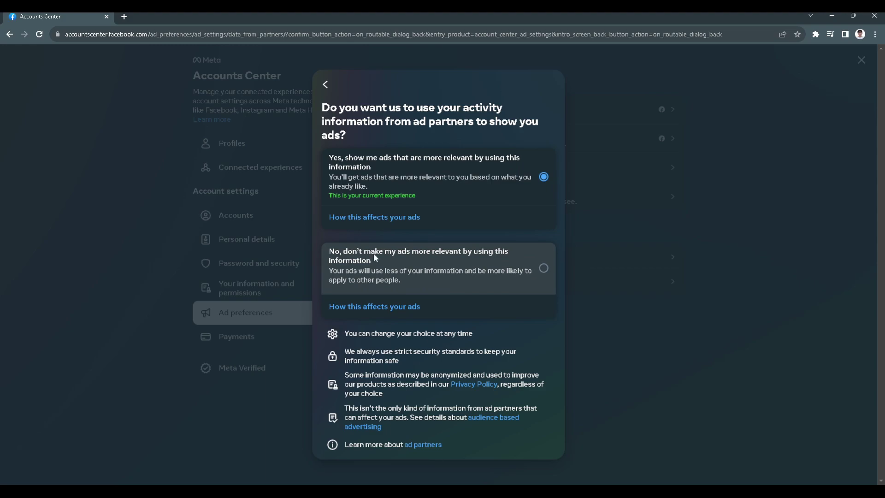
{"action": "left_click", "coordinate": [543, 268]}
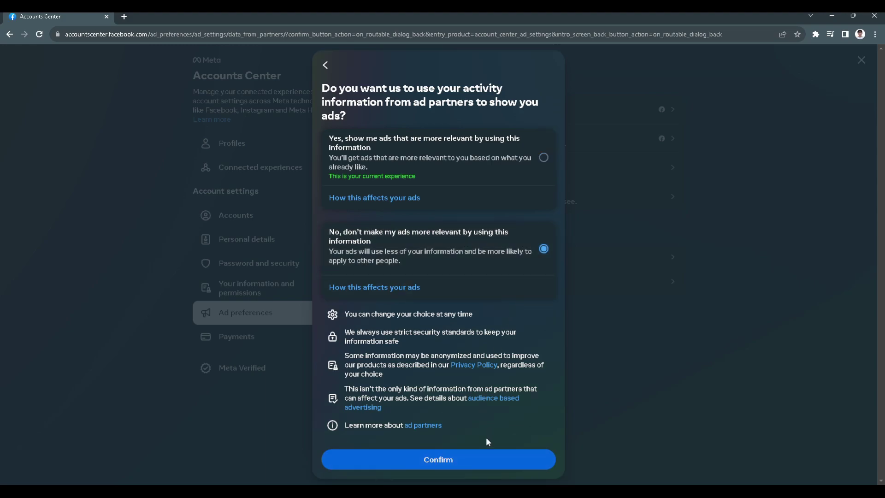
{"action": "left_click", "coordinate": [483, 459]}
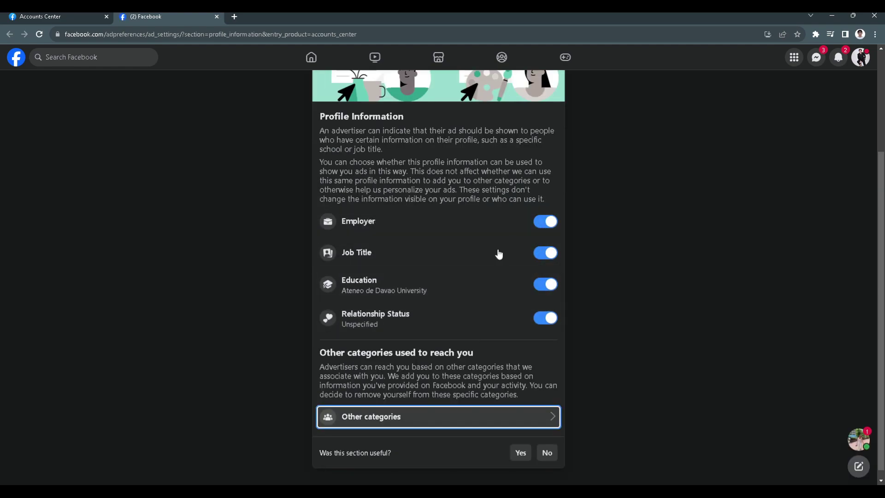
Switch to the separate Facebook tab showing the 'Ads shown outside of Meta' setting.
{"action": "left_click", "coordinate": [217, 17]}
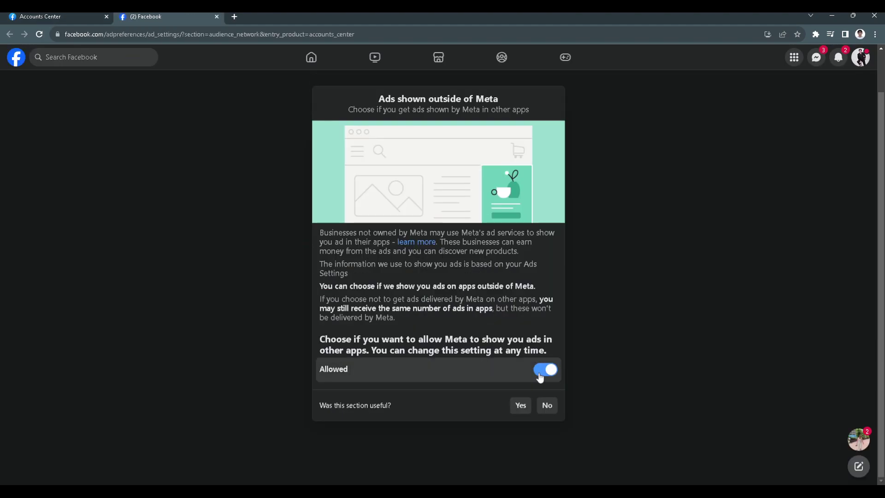
Set showing ads in other apps to Not Allowed and close the extra tab.
{"action": "left_click", "coordinate": [542, 374]}
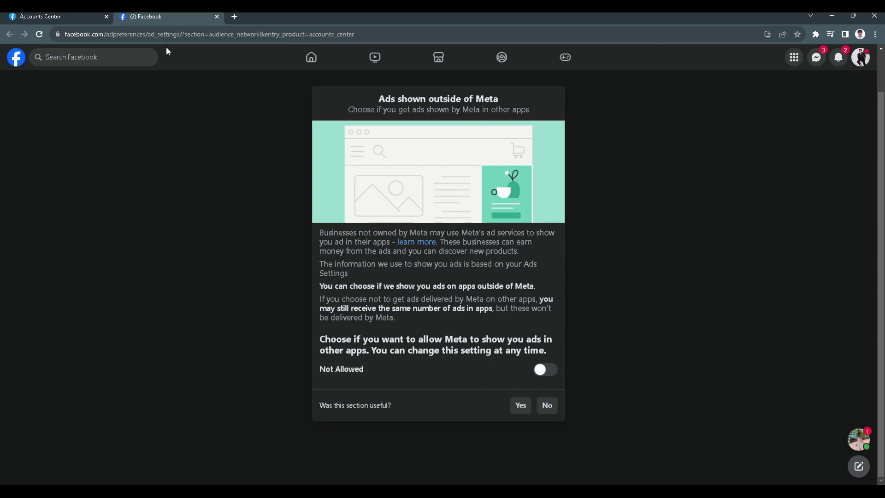
{"action": "left_click", "coordinate": [216, 16]}
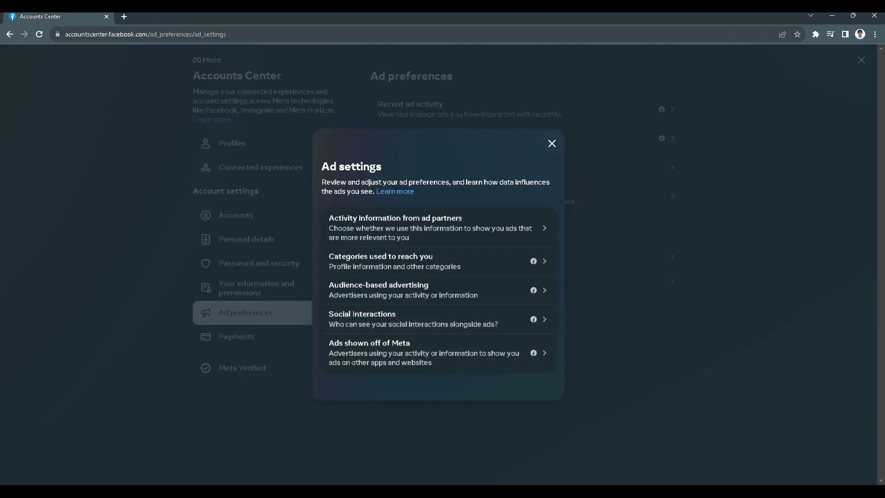